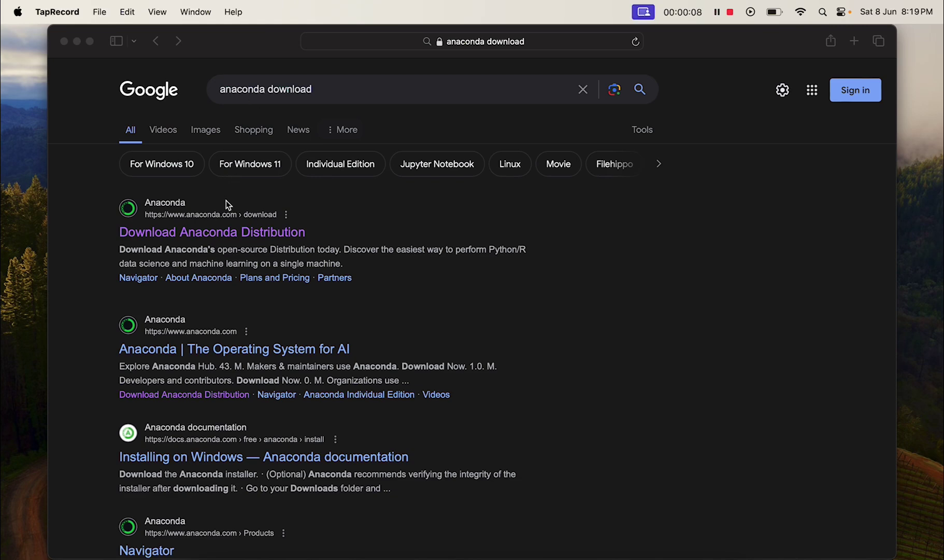
Step: Open the Anaconda download page, skip registration, and choose the Apple Silicon Mac installer
click(188, 235)
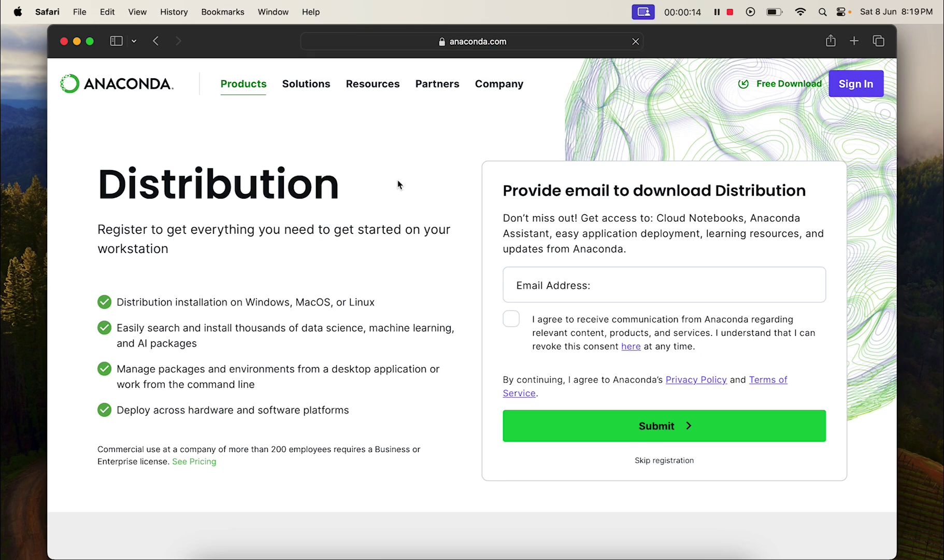
click(664, 460)
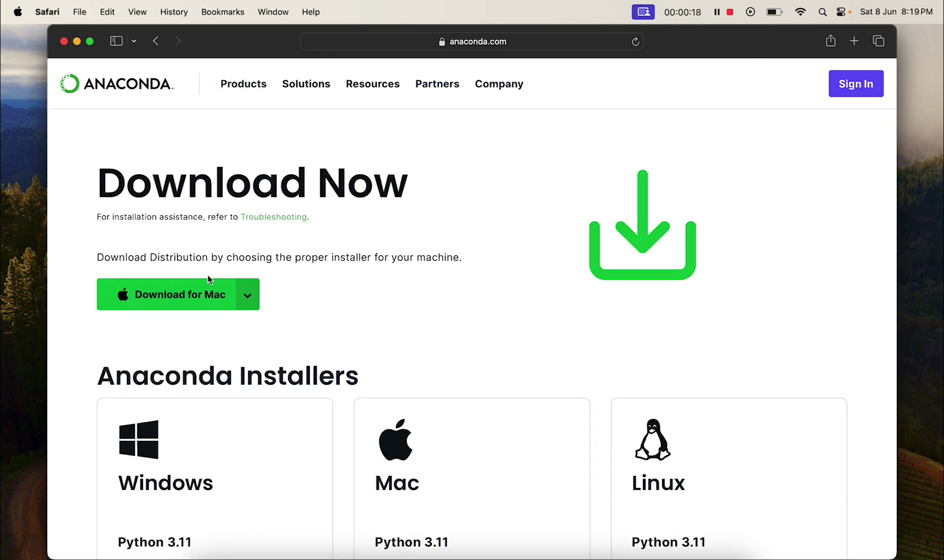
click(176, 295)
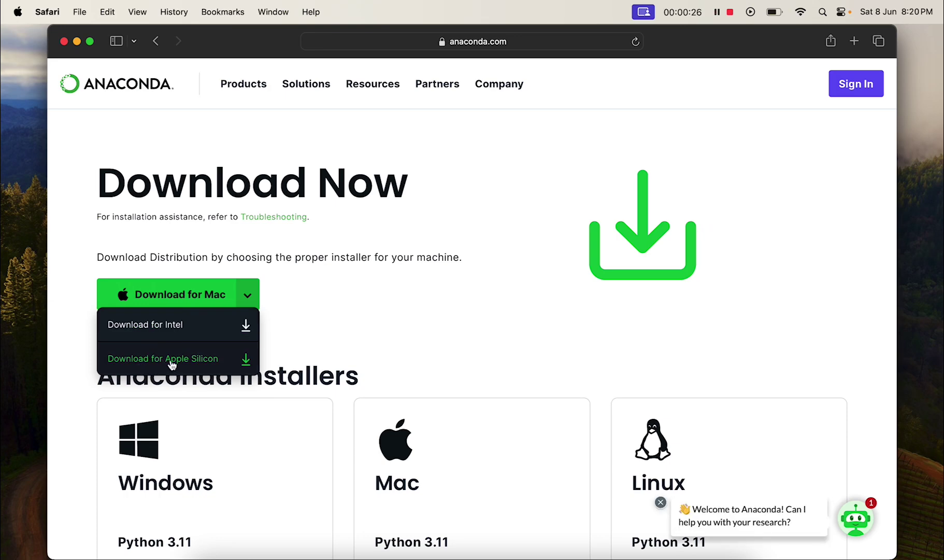
click(171, 363)
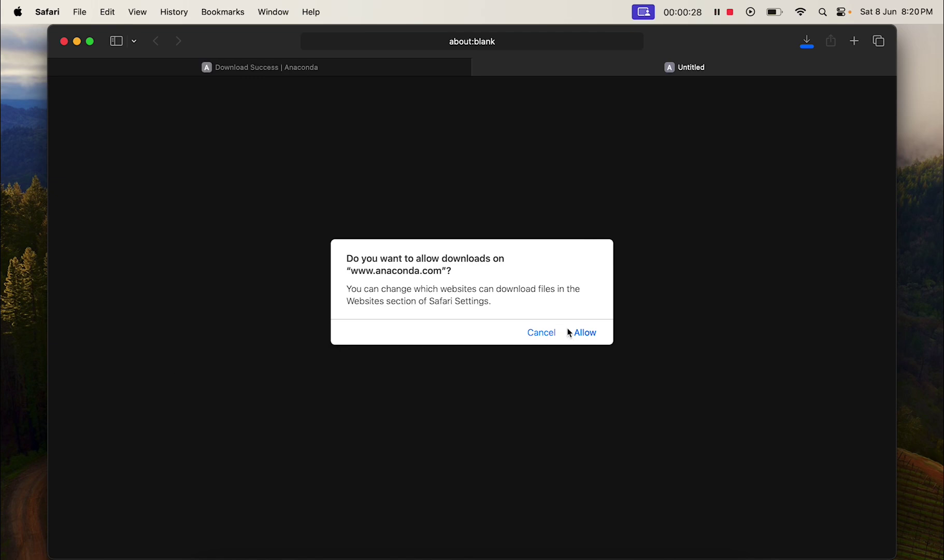
Step: Allow the Anaconda3-2024.02-1-MacOSX-arm64.pkg download and open it from Safari's Downloads list
click(585, 332)
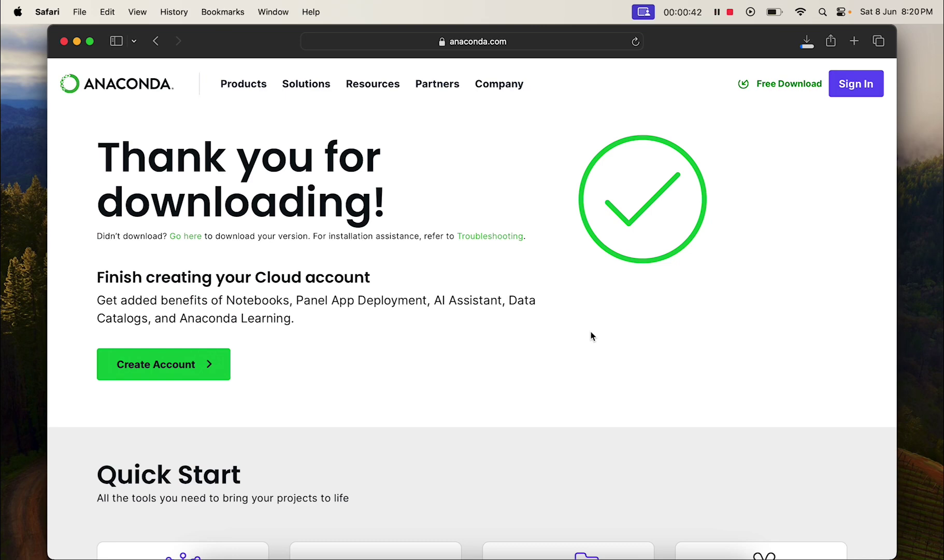
click(806, 42)
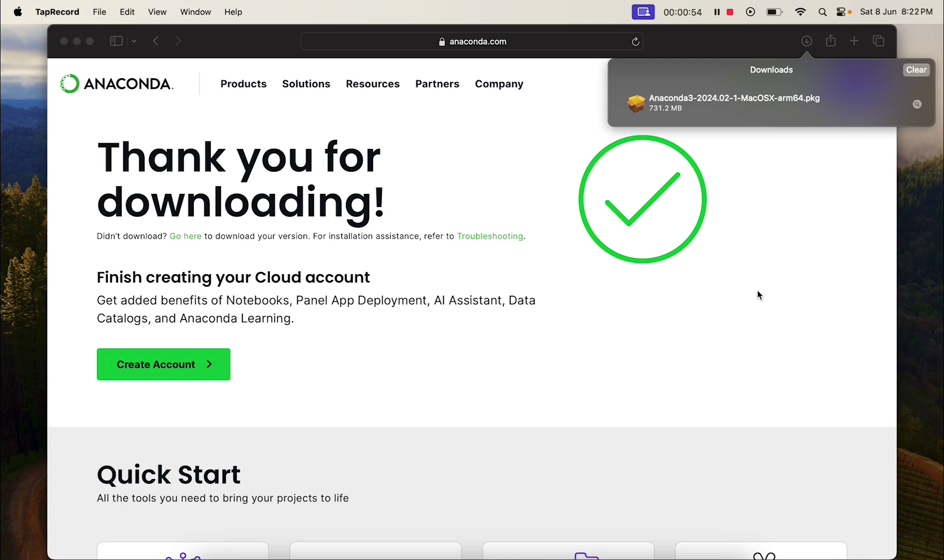
click(698, 99)
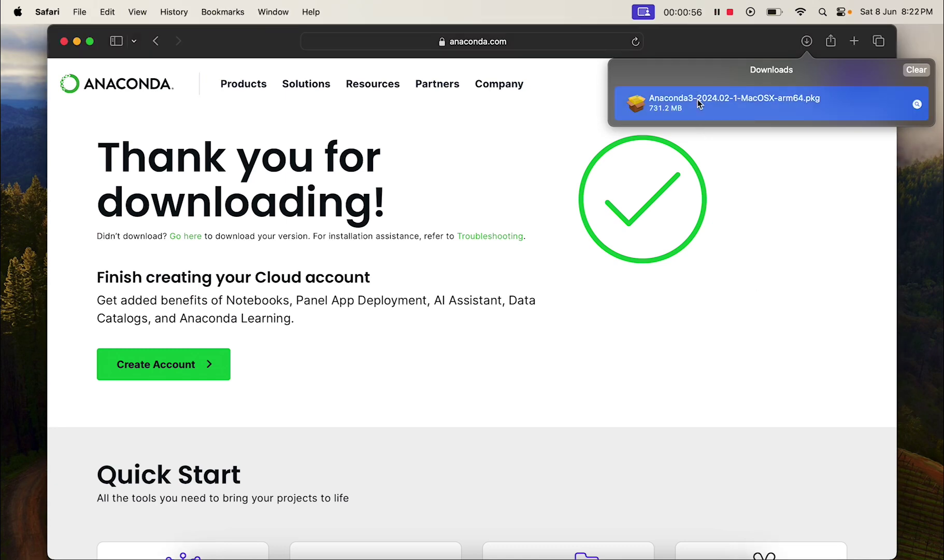
double_click(698, 99)
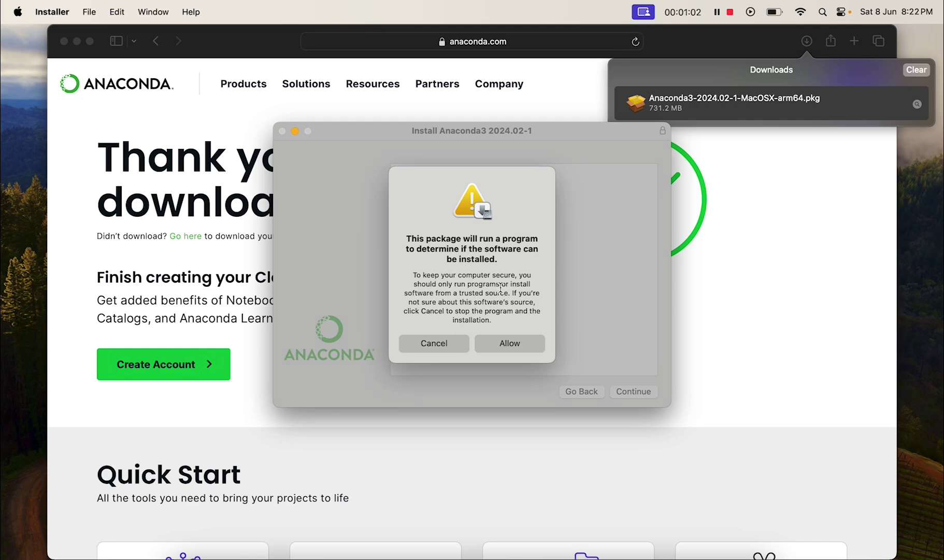
Step: Step through Read Me and the licence, agree, and start a standard all-users install
click(509, 342)
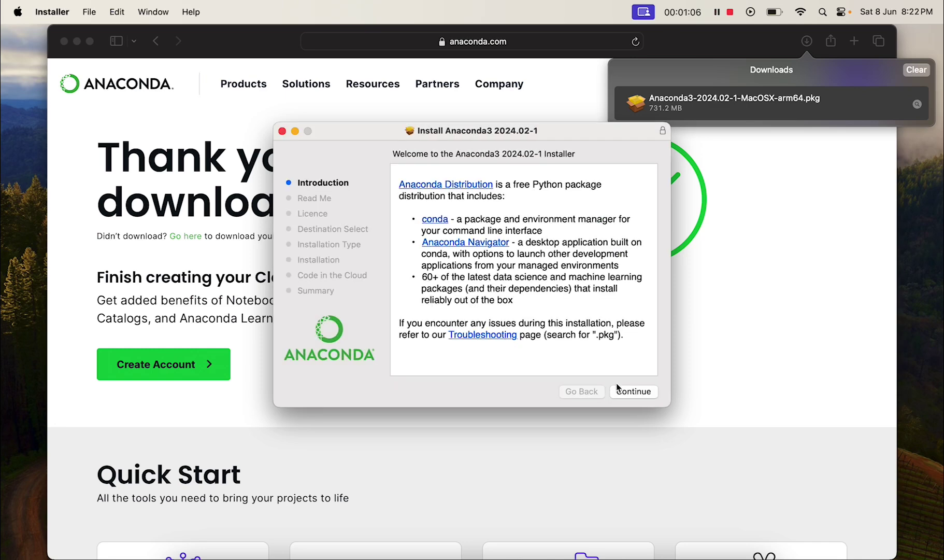
click(631, 391)
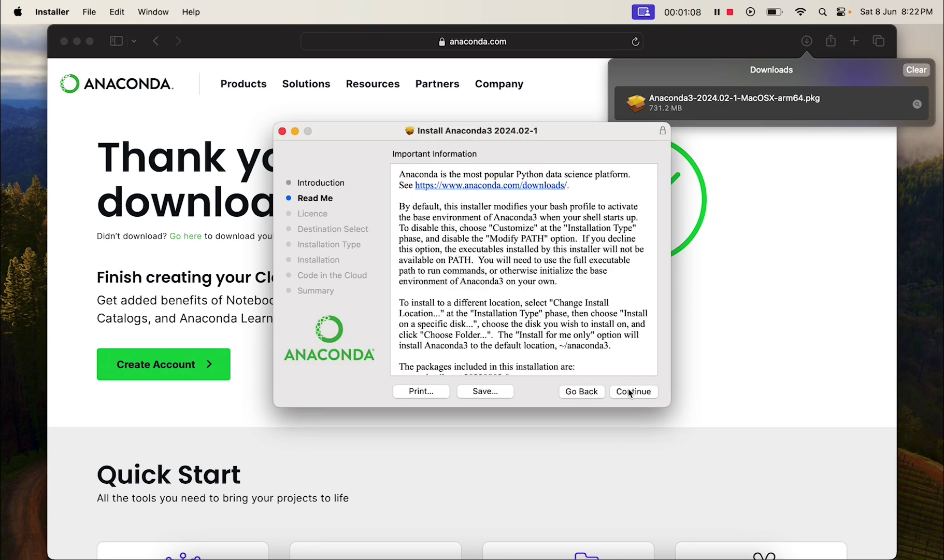
click(631, 393)
click(629, 392)
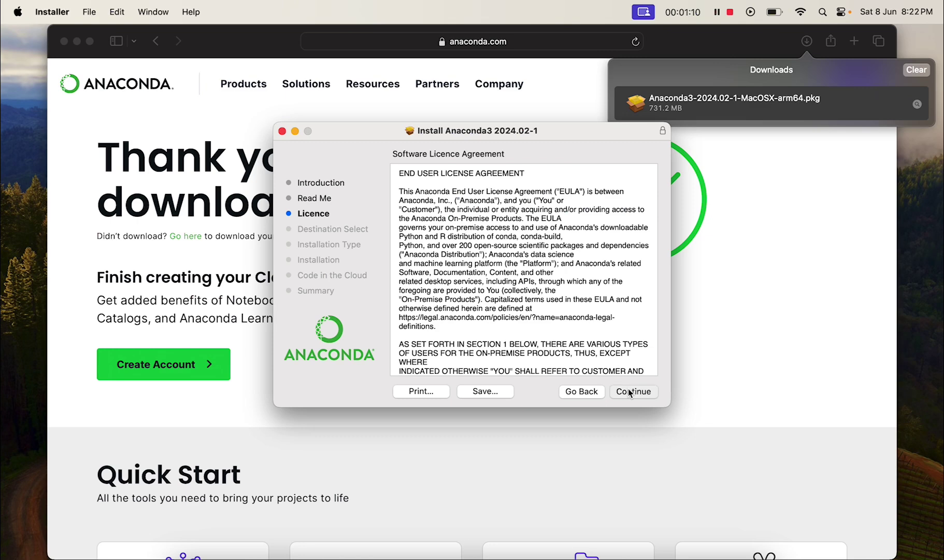
click(599, 303)
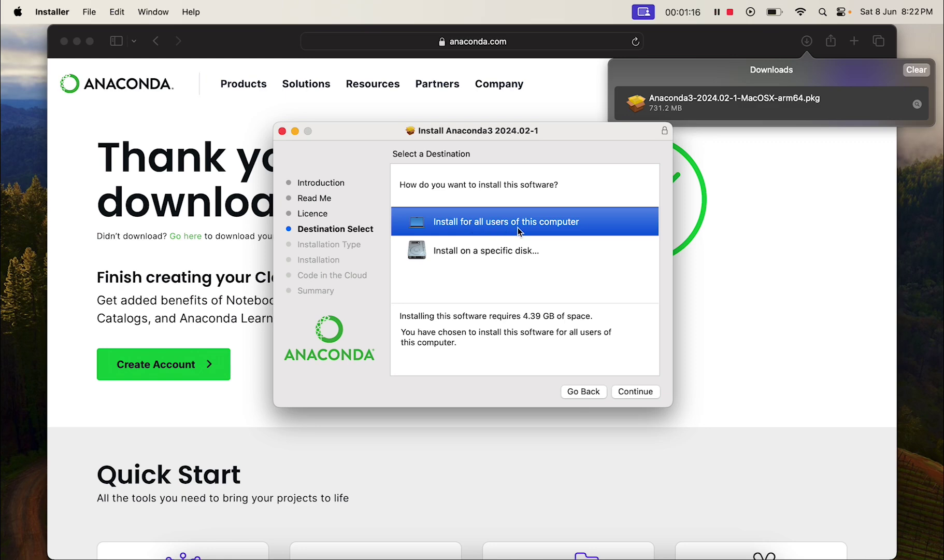
click(633, 390)
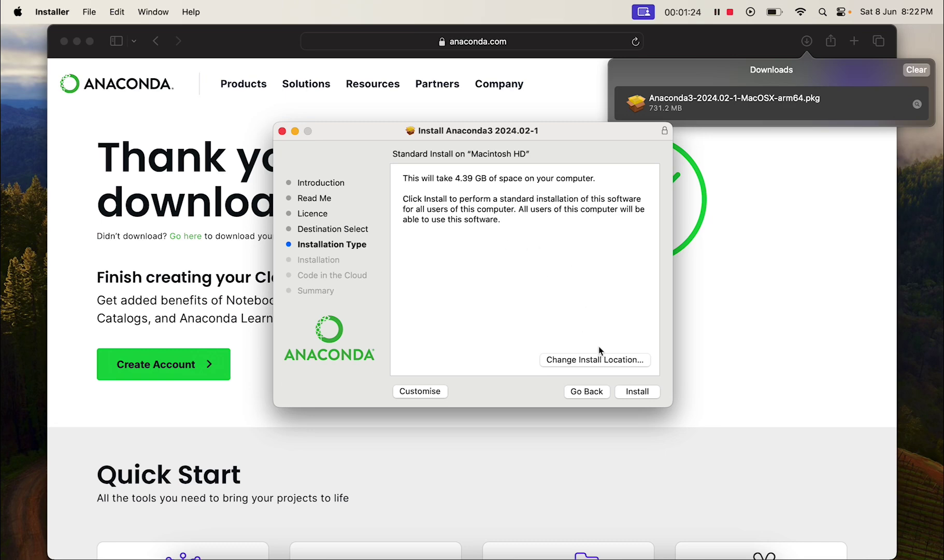
click(635, 391)
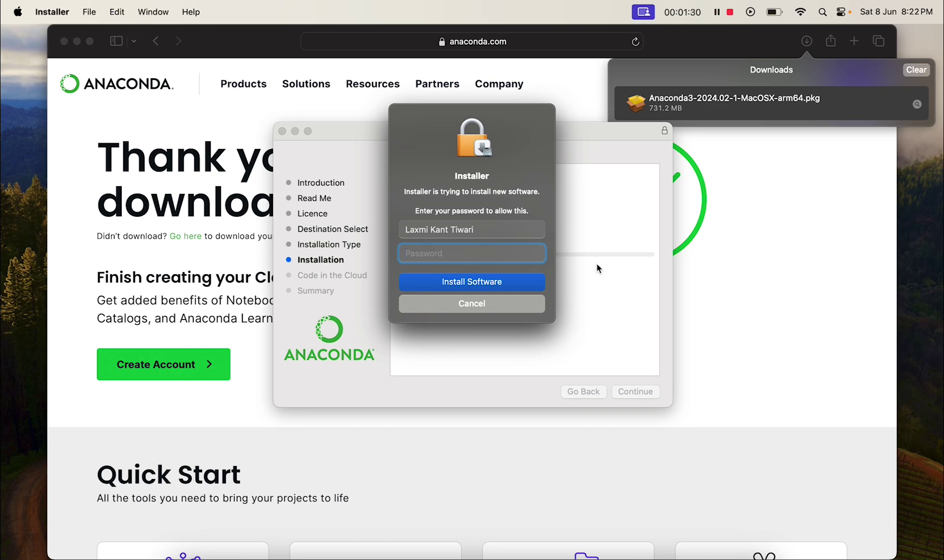
Step: Authorise the Anaconda installation with the administrator password
click(478, 282)
text(••••)
click(470, 284)
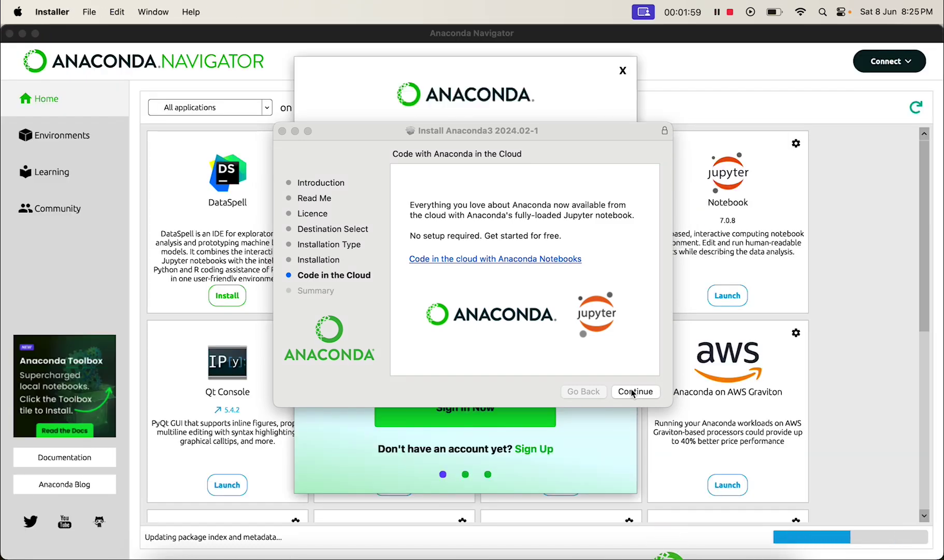
Step: Close the installer, bin the package, postpone the Navigator update, and dismiss the welcome popup
click(632, 389)
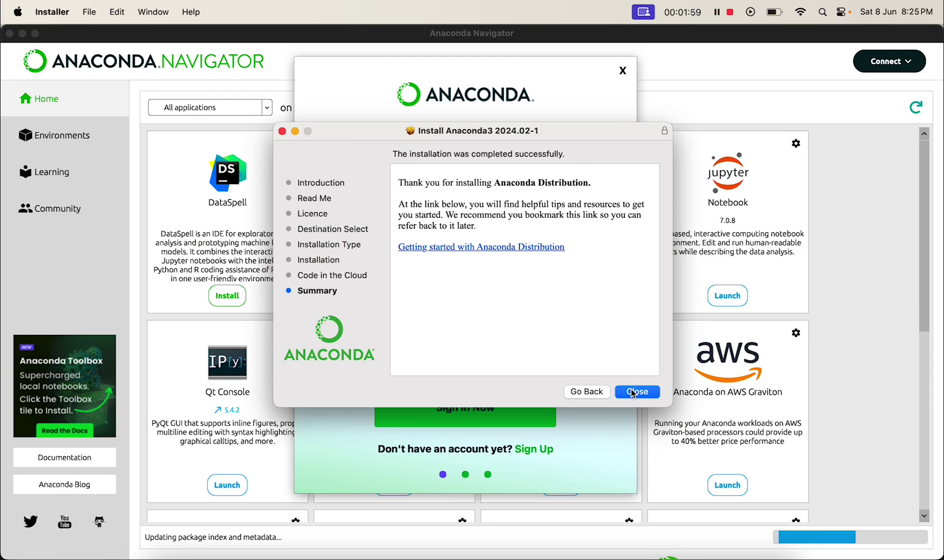
click(638, 391)
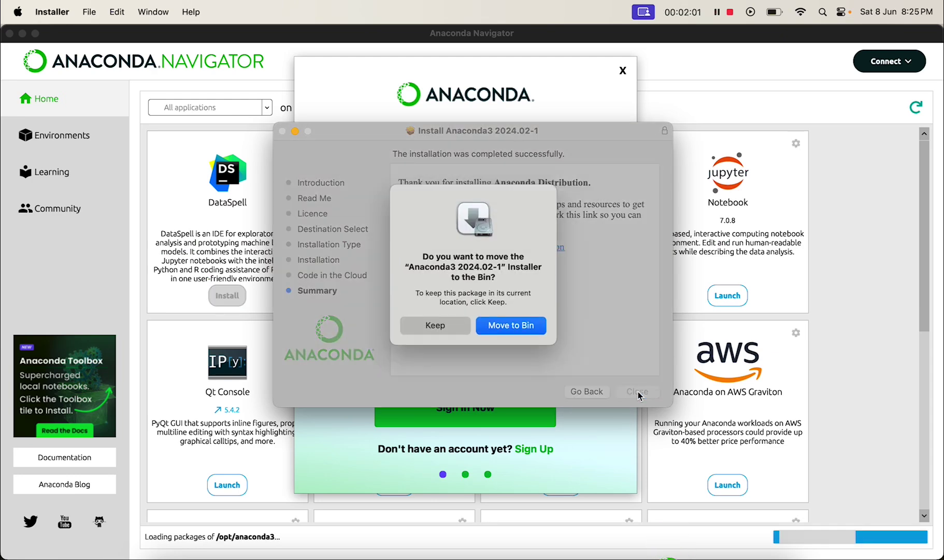
click(511, 326)
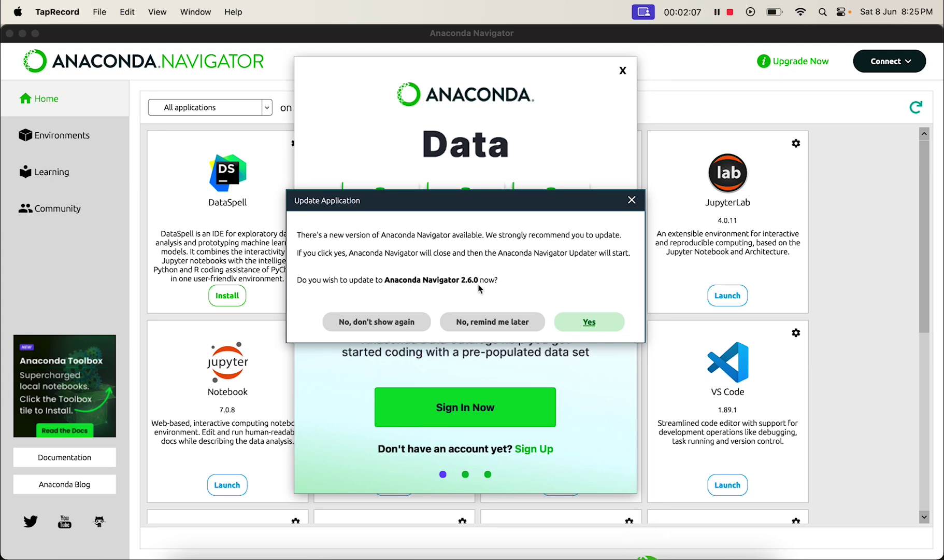
click(476, 324)
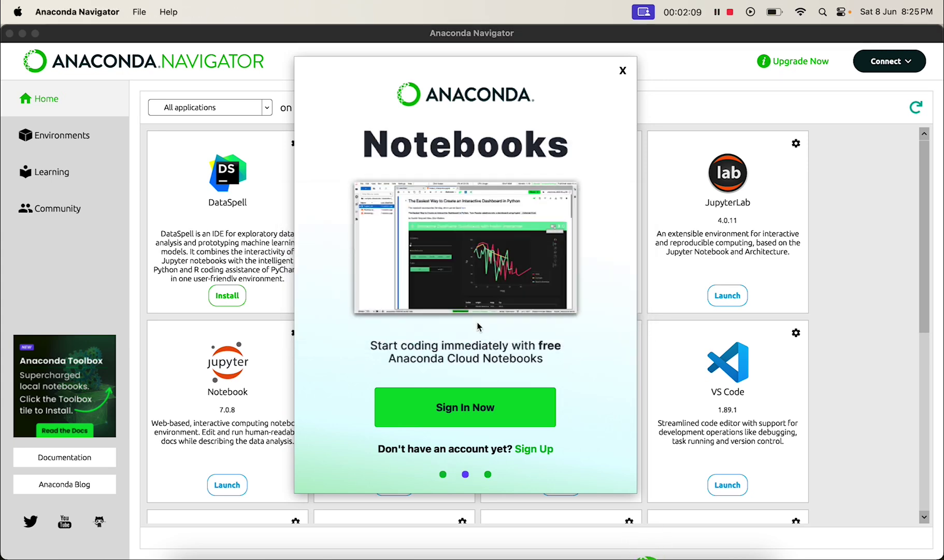
click(623, 69)
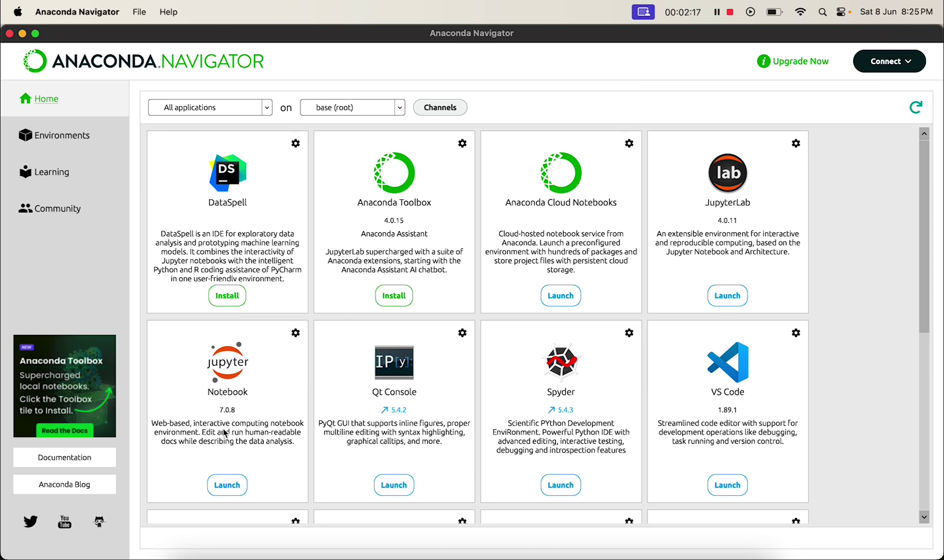
Step: Launch Jupyter Notebook from its Navigator Home tile
click(226, 488)
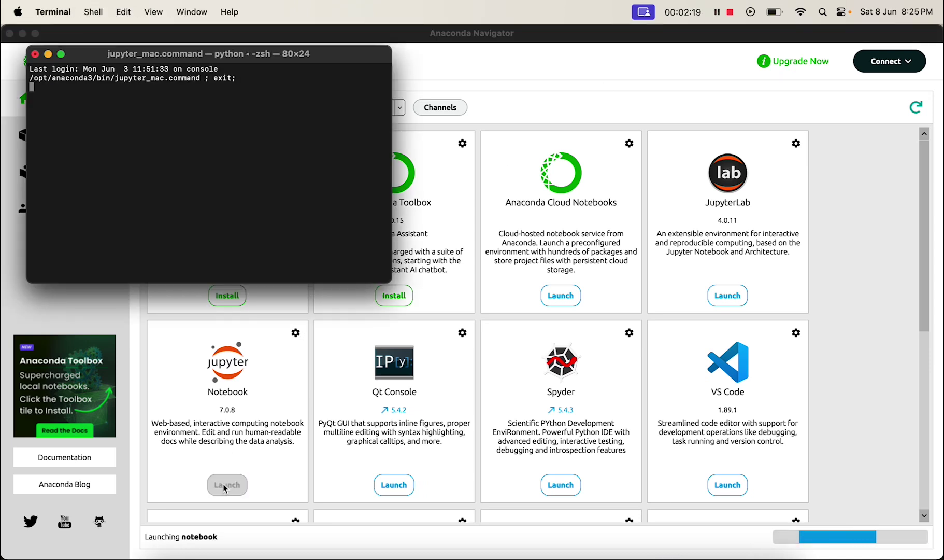
double_click(39, 87)
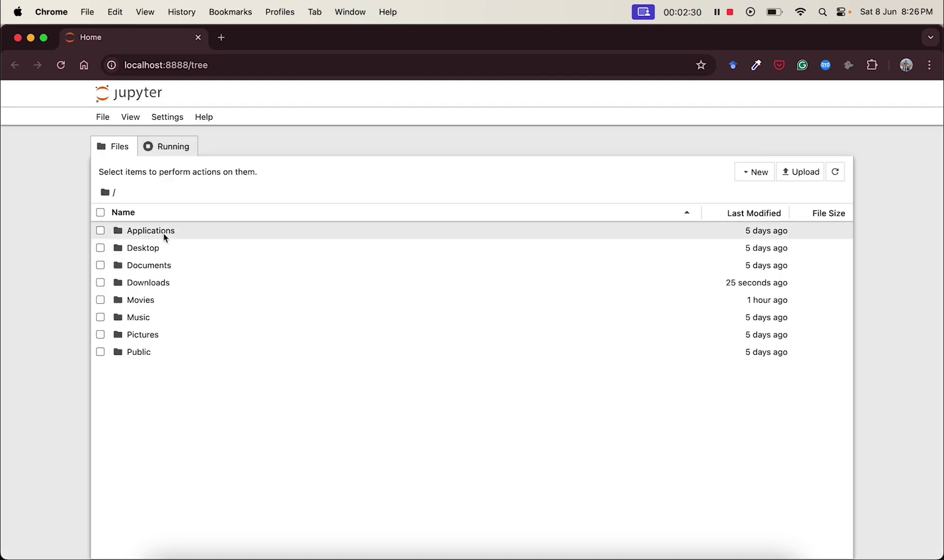
Step: Create and save a Python 3 notebook, always starting the preferred kernel
click(754, 171)
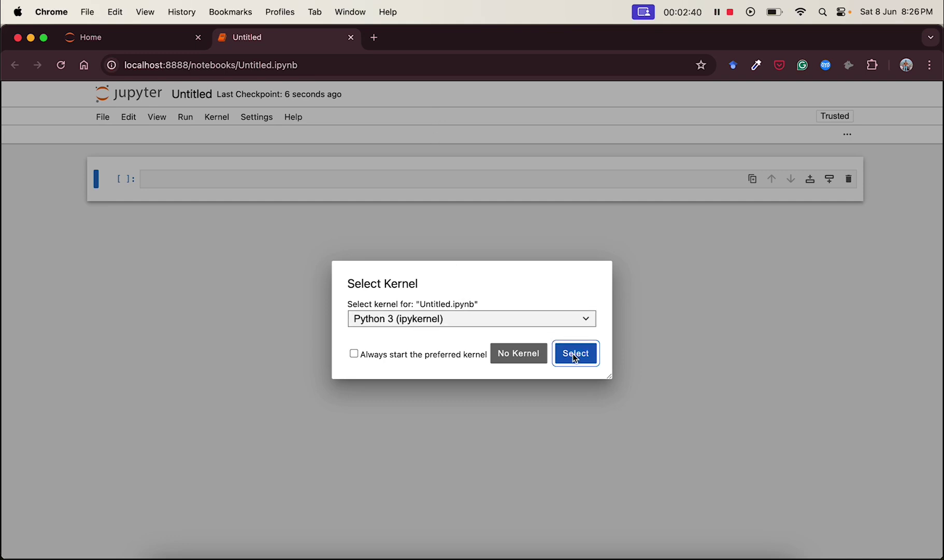
click(426, 353)
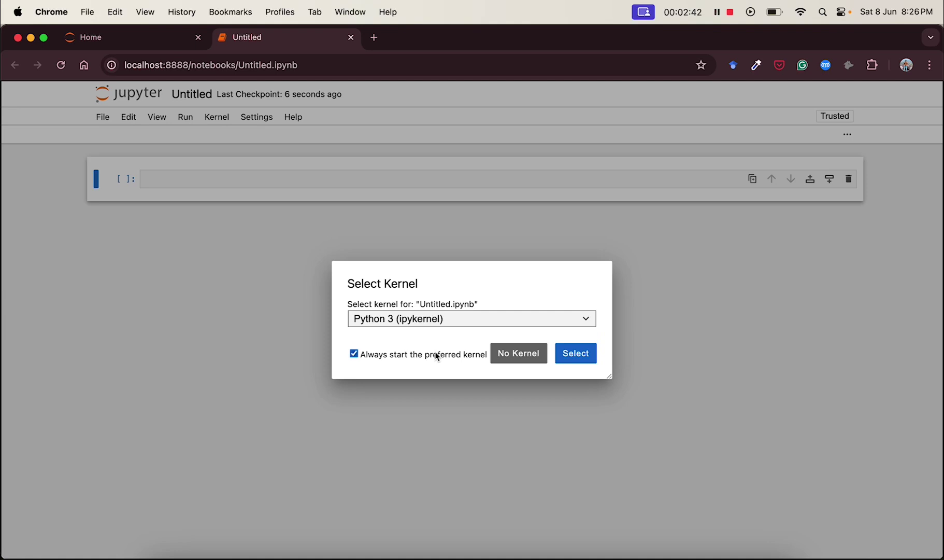
click(590, 355)
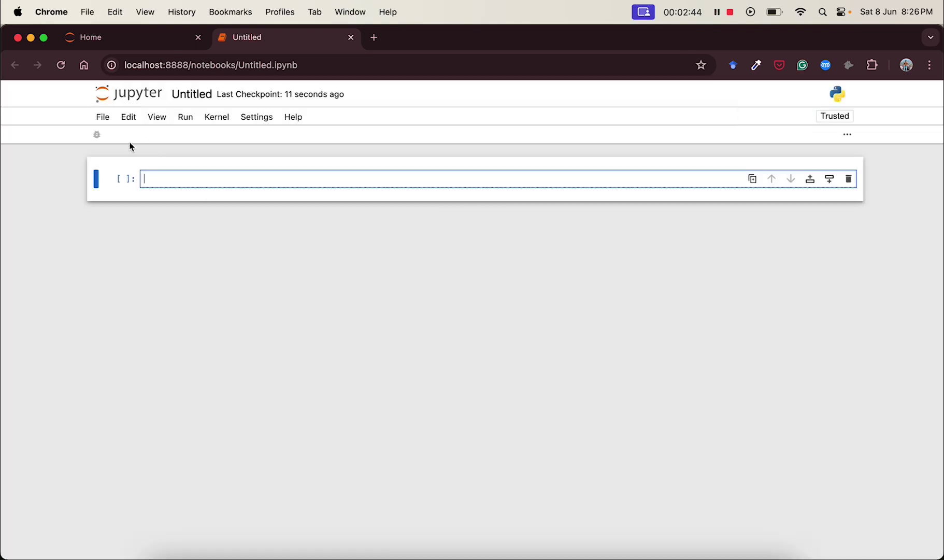
key(super+s)
click(67, 170)
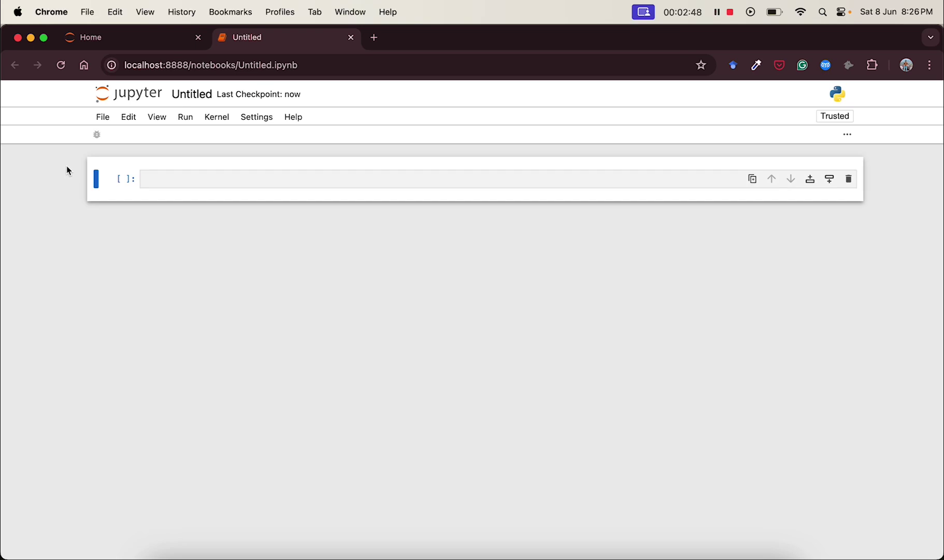
Step: Run a cell with 'import pandas as pd' and 'import numpy as np', then view the Terminal log
click(149, 177)
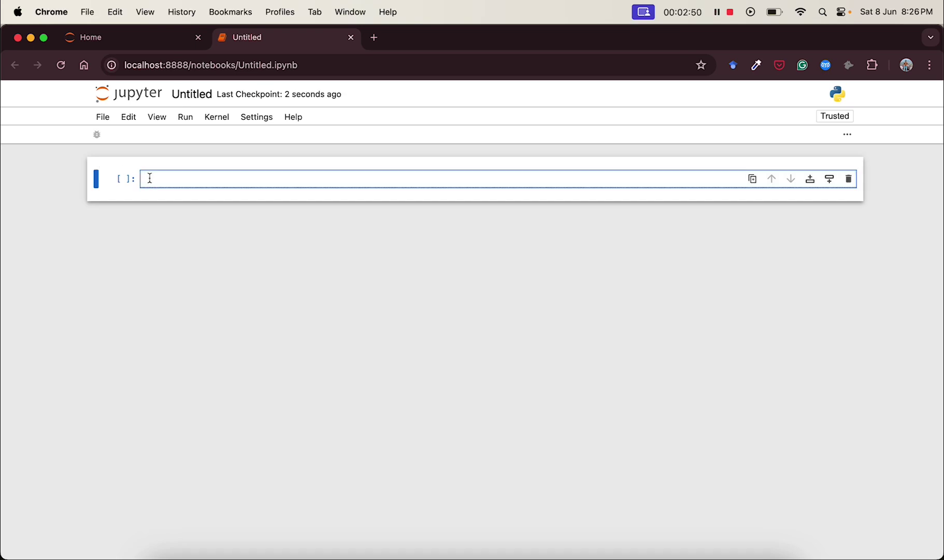
text(import pan)
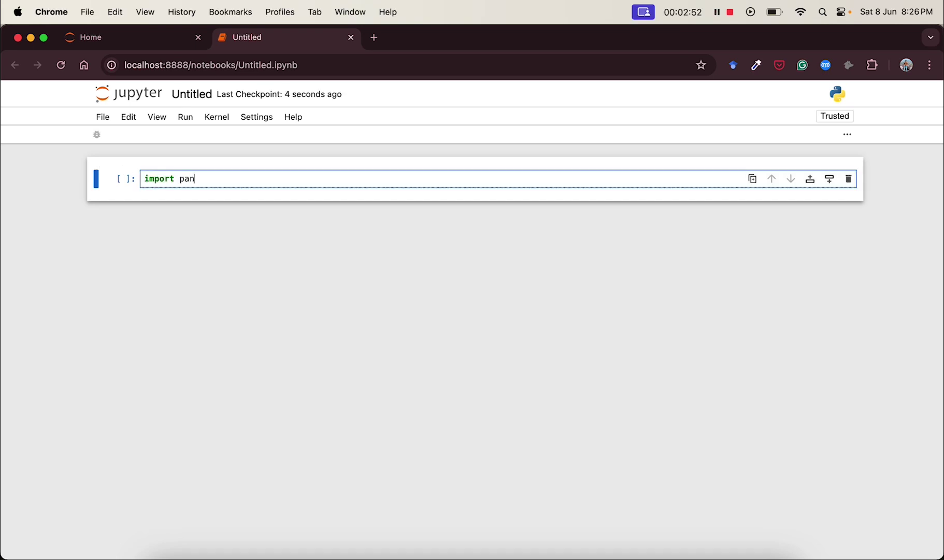
text(das as pd)
key(Return)
text(import )
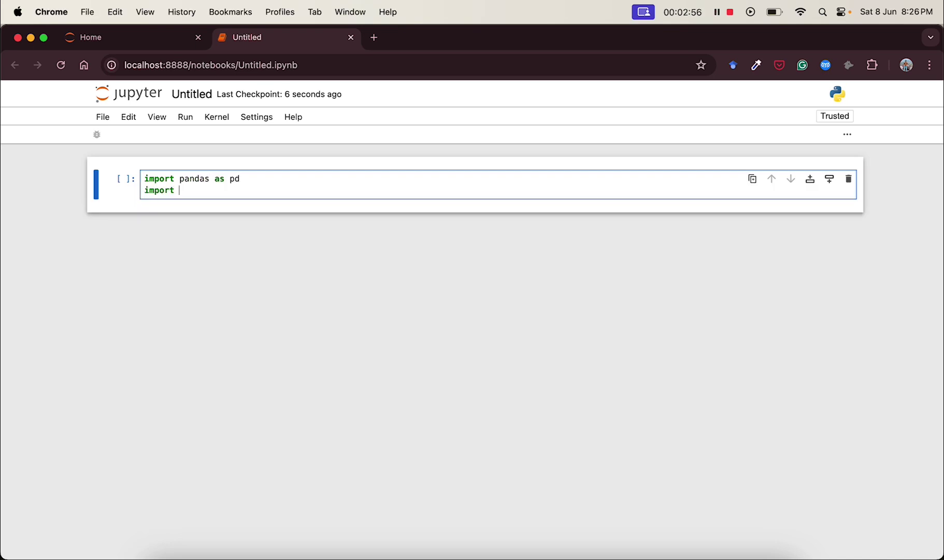
text(numpy )
text(as np)
key(shift+Return)
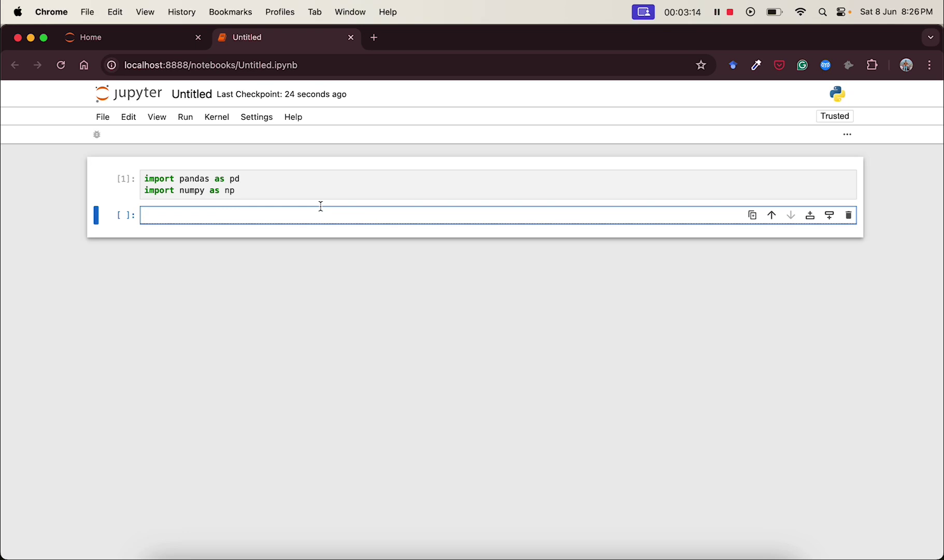
click(668, 555)
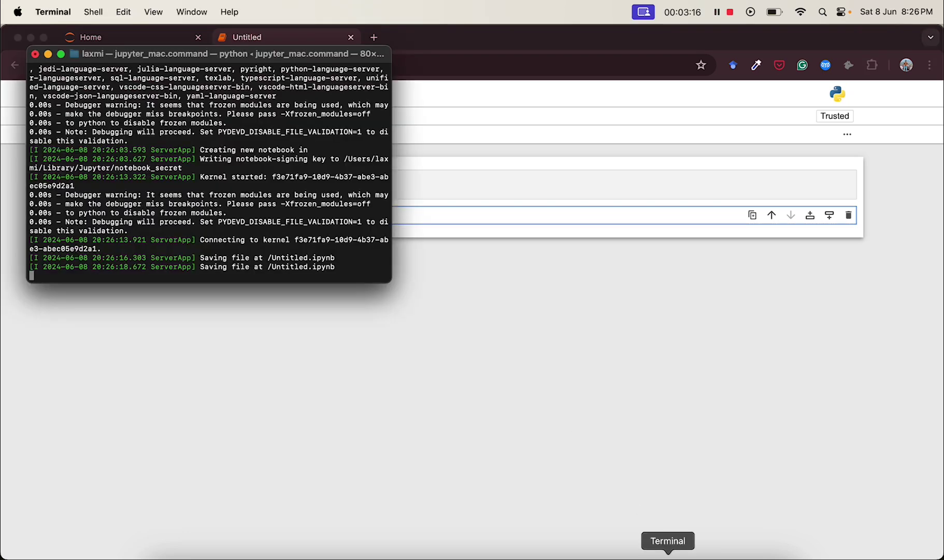